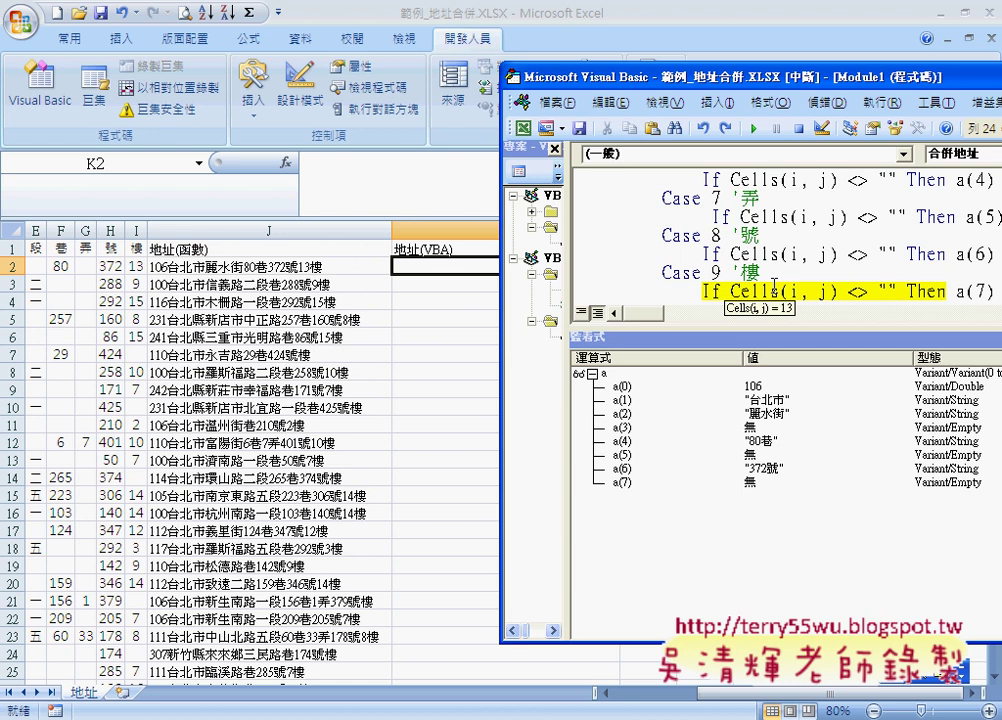
- Step past Case 9 so array a holds row 2's parts through 13樓, annotating K2
key(F8)
key(F8)
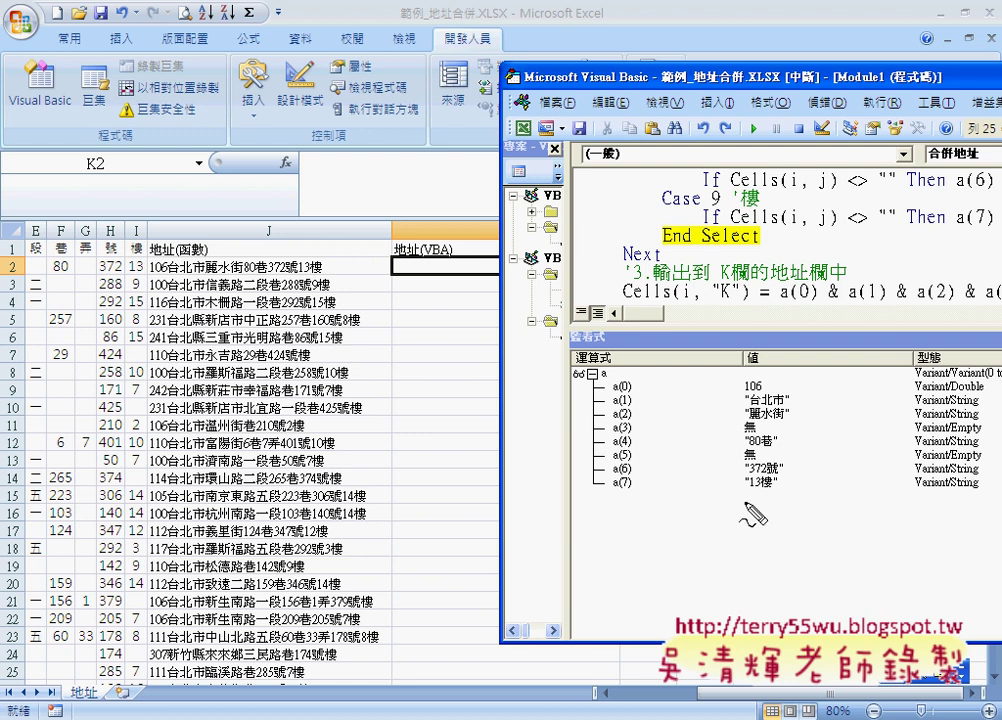
drag(757, 513, 772, 522)
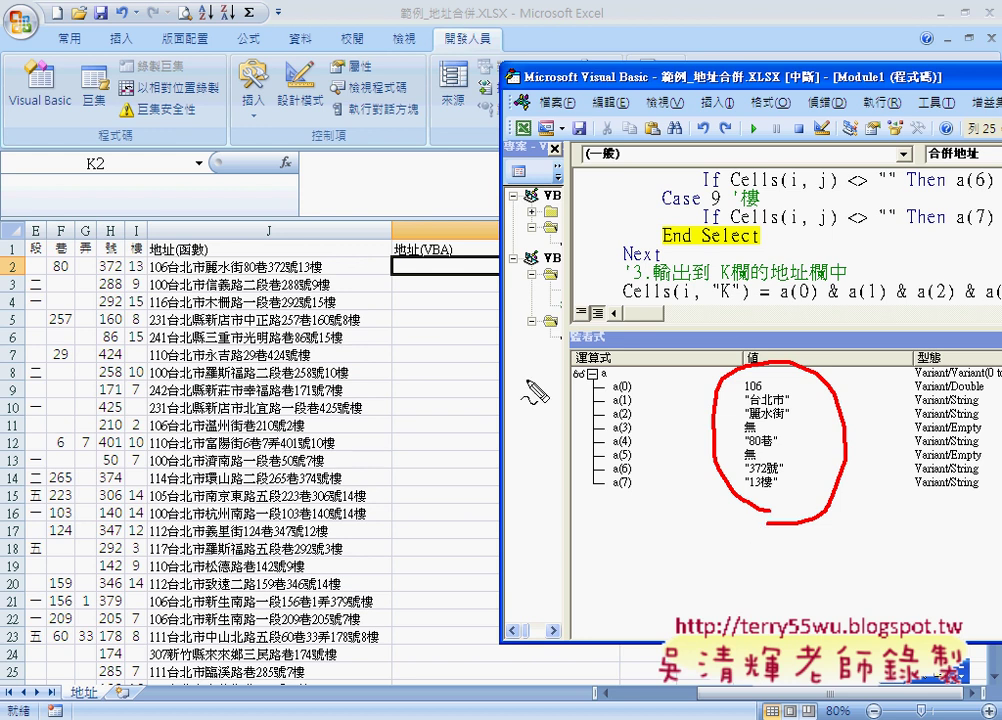
drag(455, 268, 455, 278)
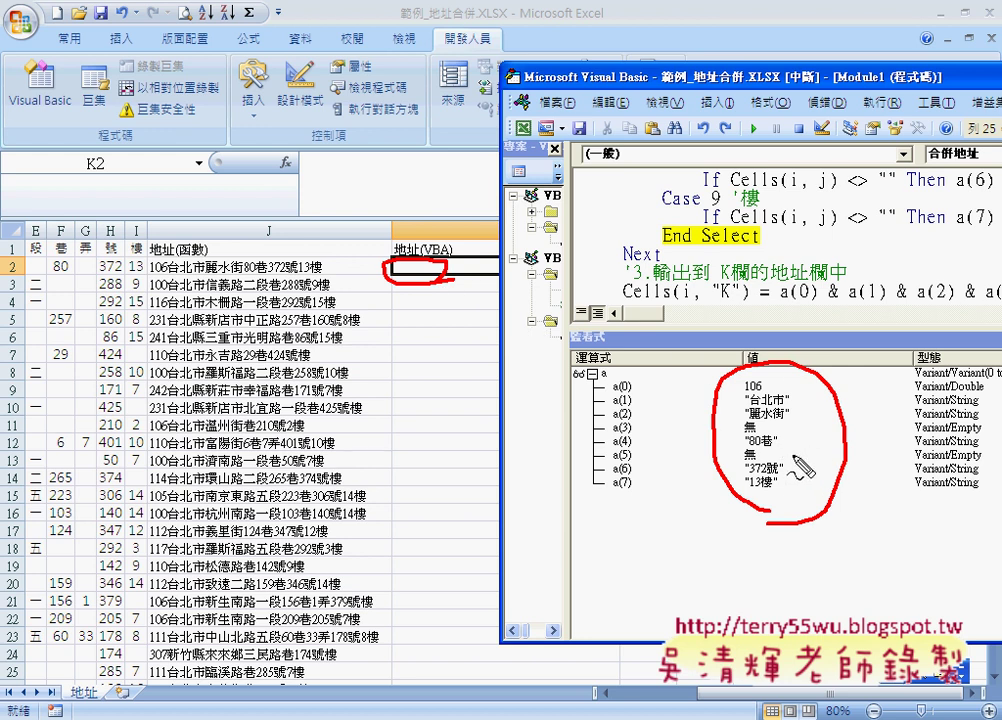
mouse_move(616, 311)
mouse_down()
mouse_move(745, 316)
mouse_move(748, 275)
mouse_move(650, 272)
mouse_move(614, 305)
mouse_move(661, 297)
mouse_up()
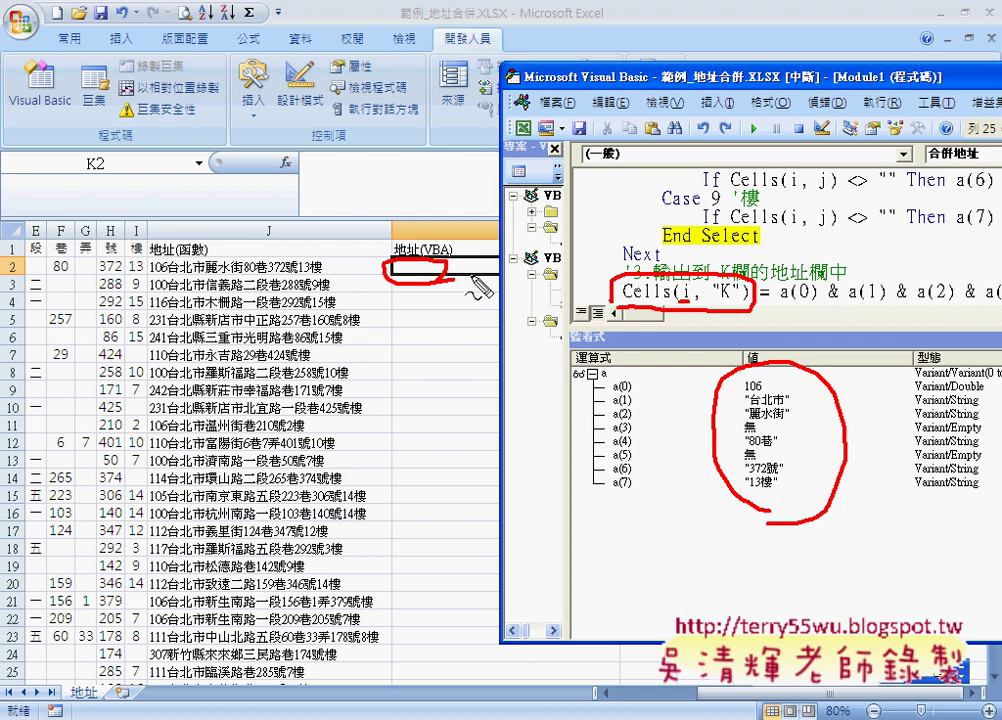
drag(712, 301, 736, 300)
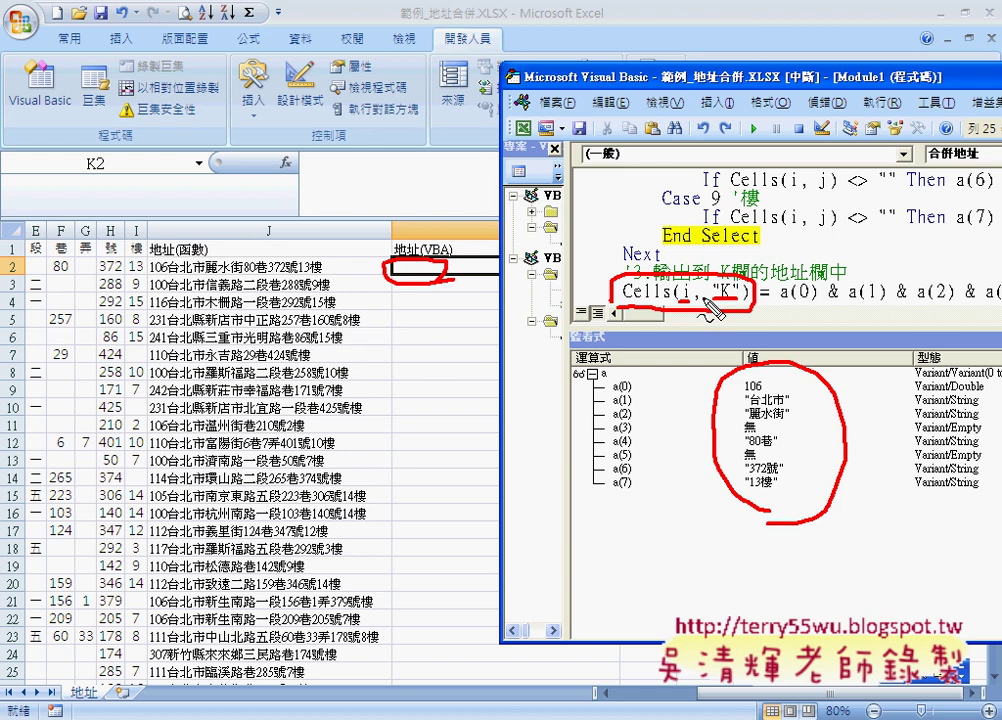
drag(703, 299, 719, 299)
mouse_move(612, 284)
mouse_down()
mouse_move(460, 264)
mouse_move(446, 272)
mouse_up()
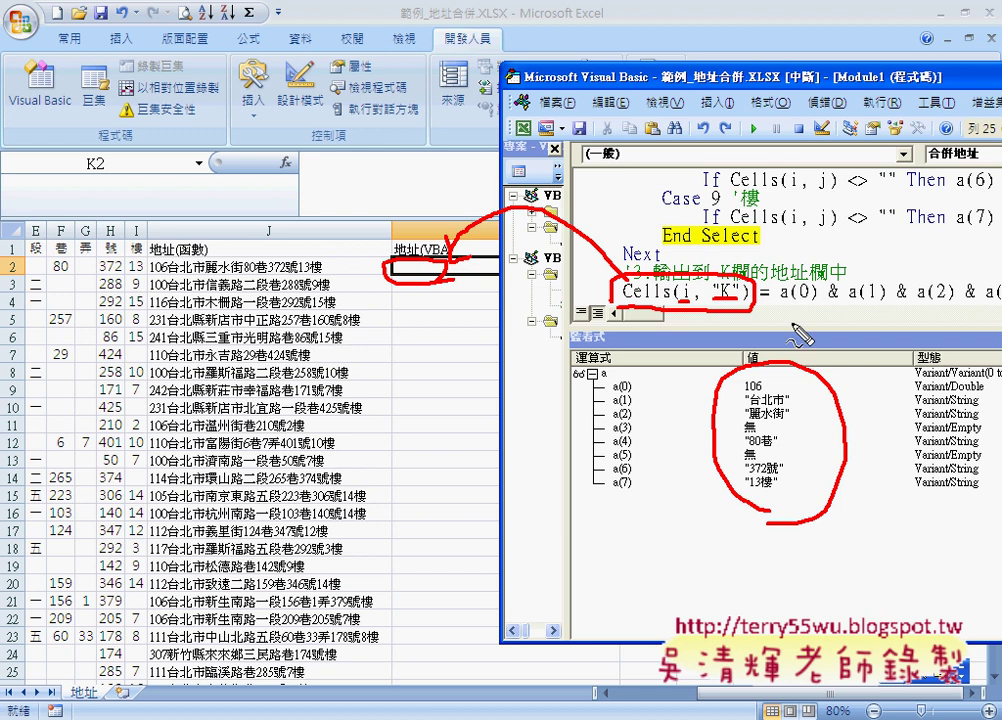
drag(780, 297, 882, 302)
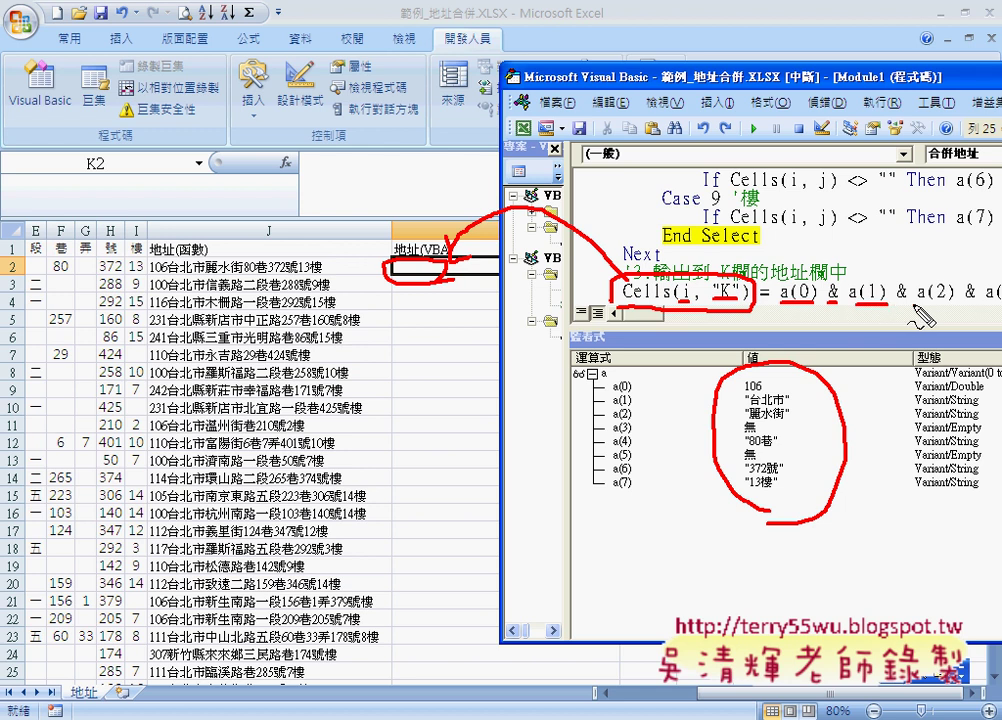
key(Escape)
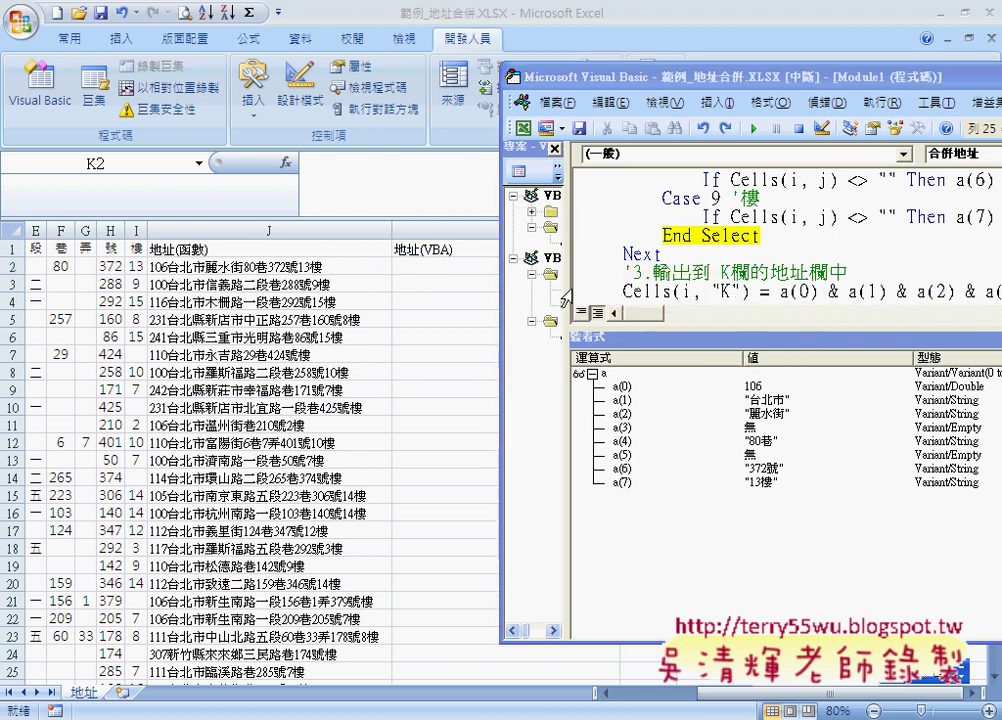
drag(567, 288, 558, 288)
click(685, 255)
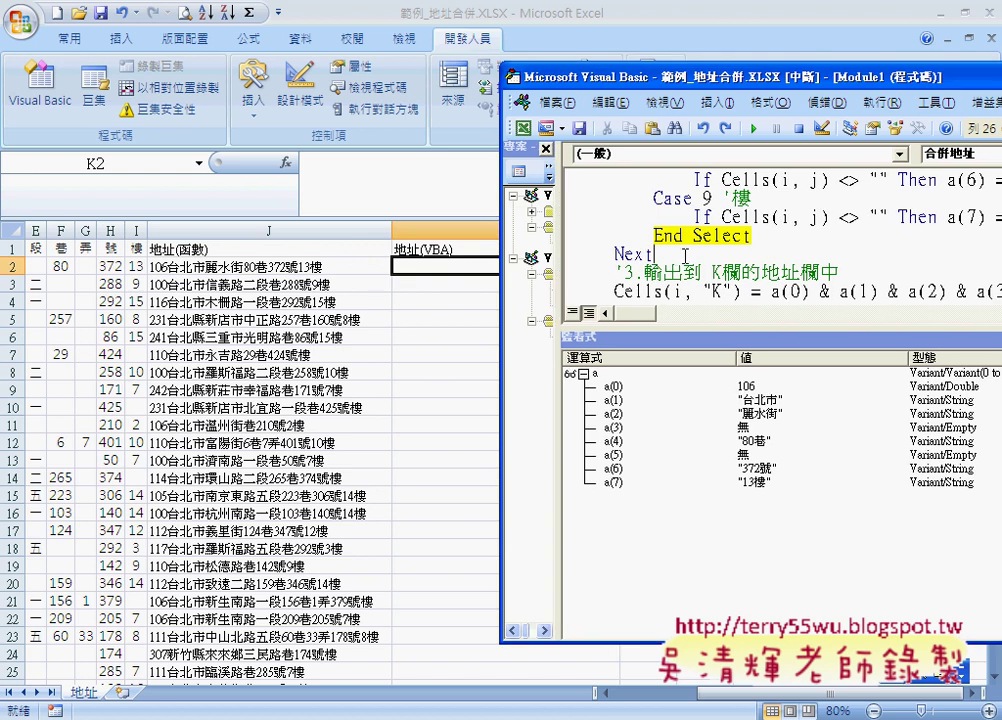
key(F8)
key(F8)
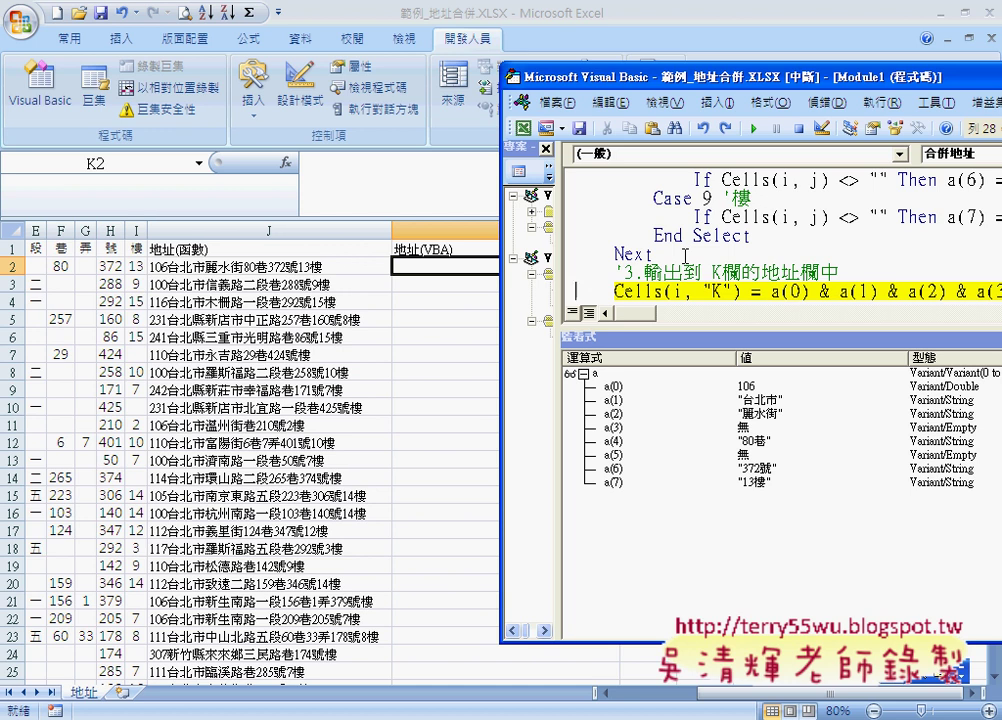
key(F8)
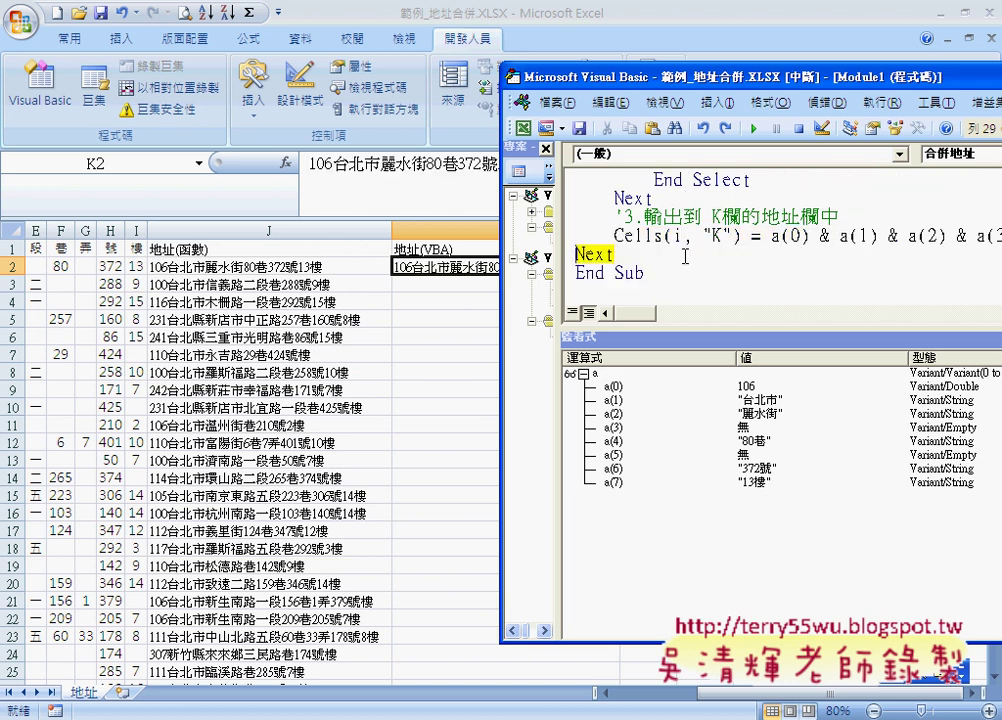
mouse_move(716, 87)
mouse_down()
mouse_move(860, 86)
mouse_move(837, 92)
mouse_up()
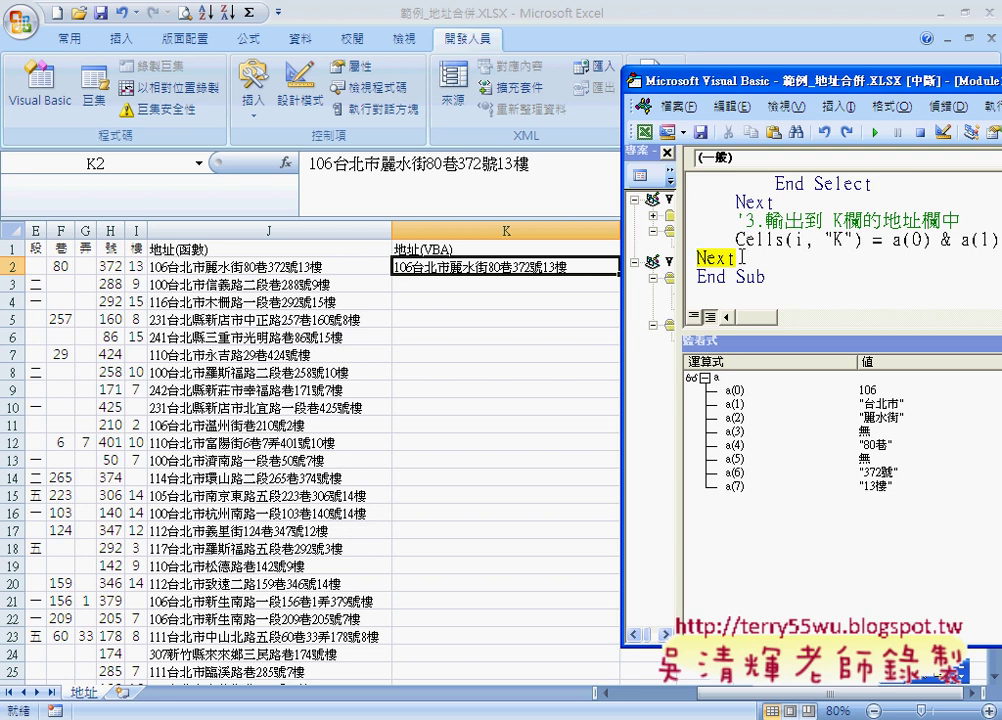
key(F8)
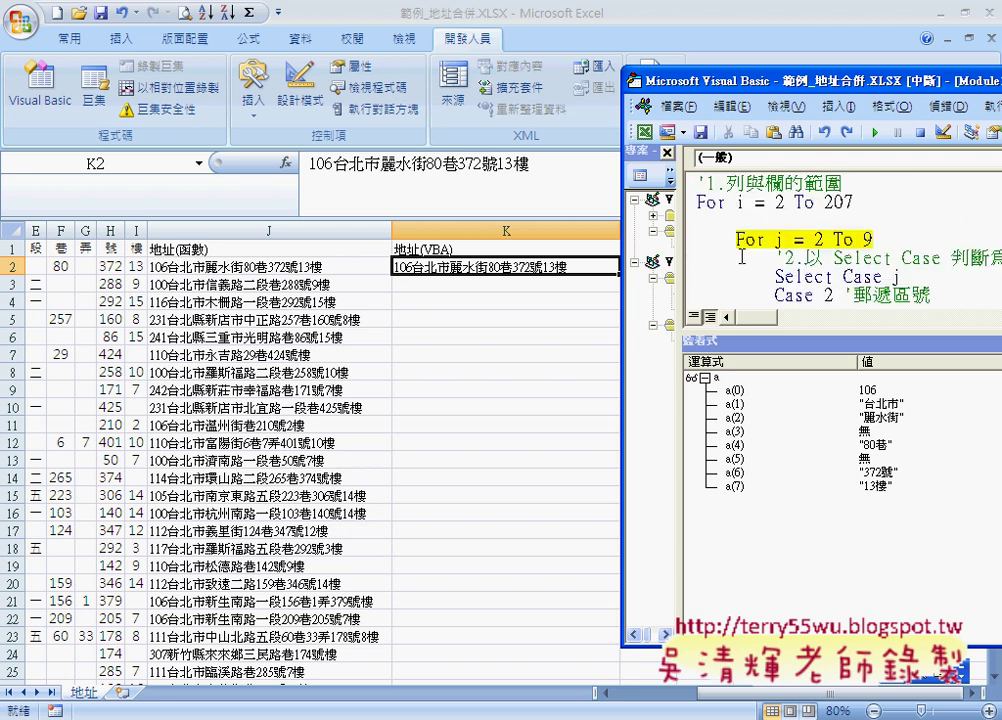
- Run the macro to completion, then compare E4, K4 and E5 on the worksheet
click(877, 133)
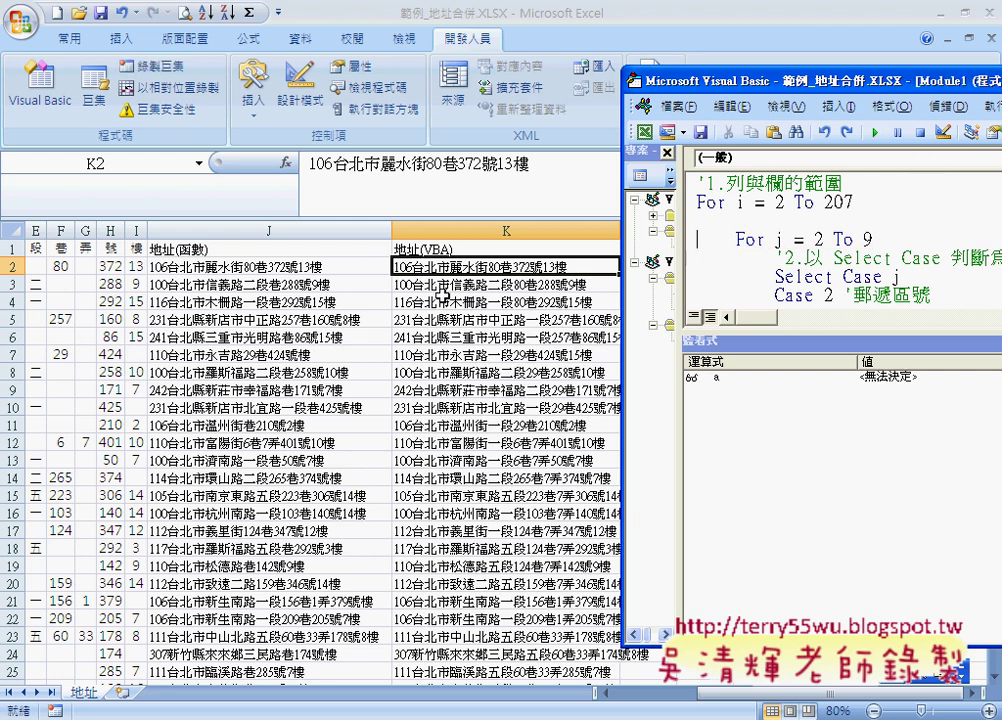
click(500, 286)
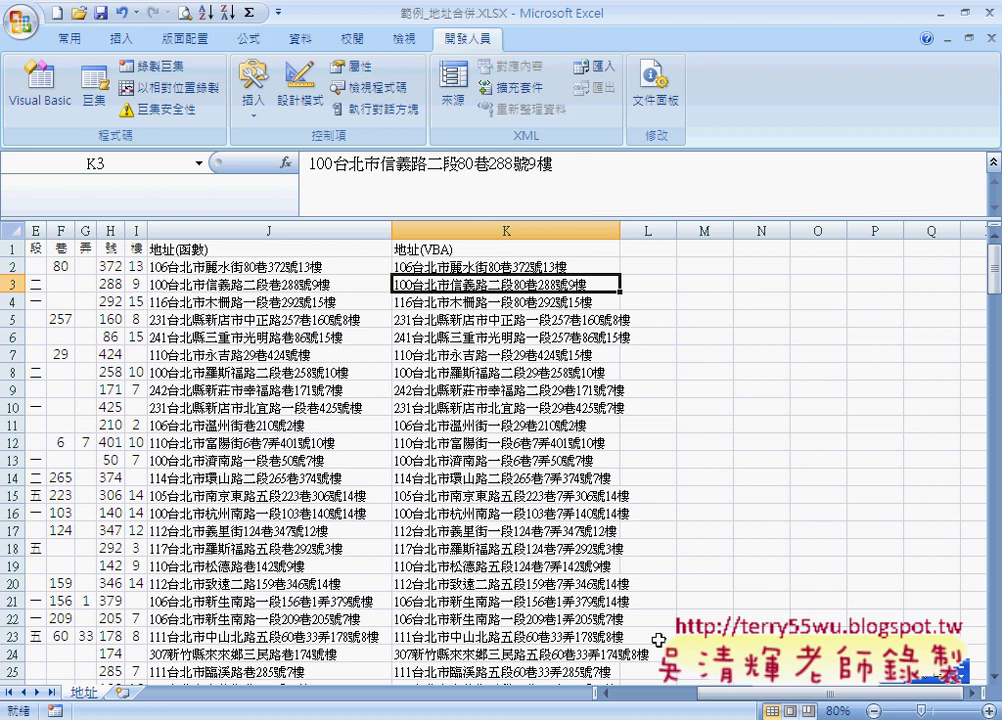
drag(705, 703, 680, 703)
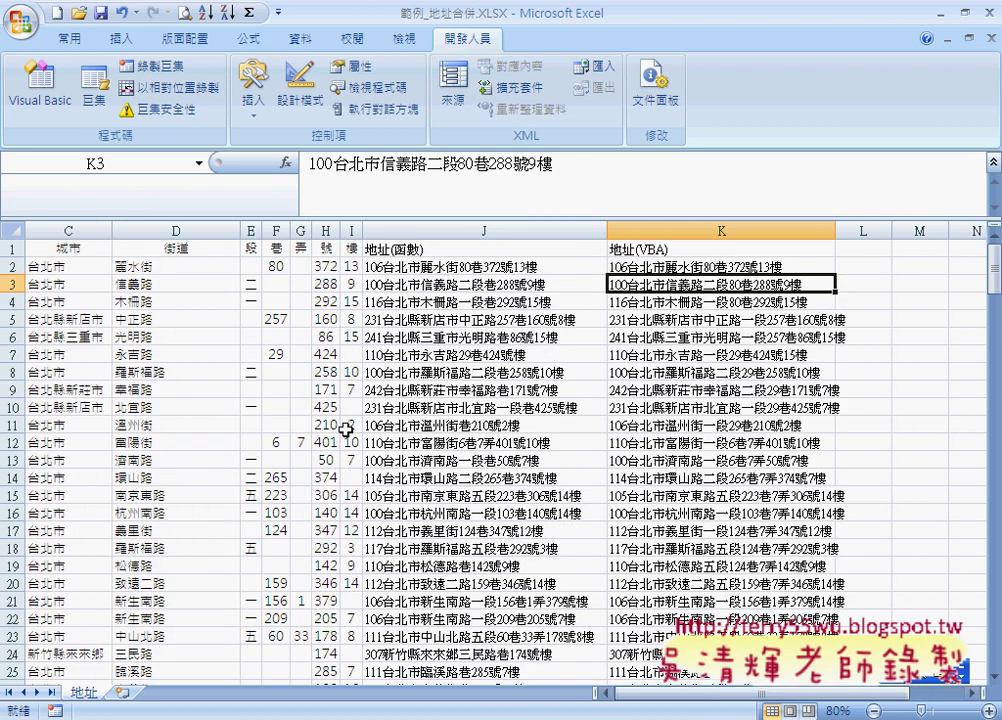
click(248, 301)
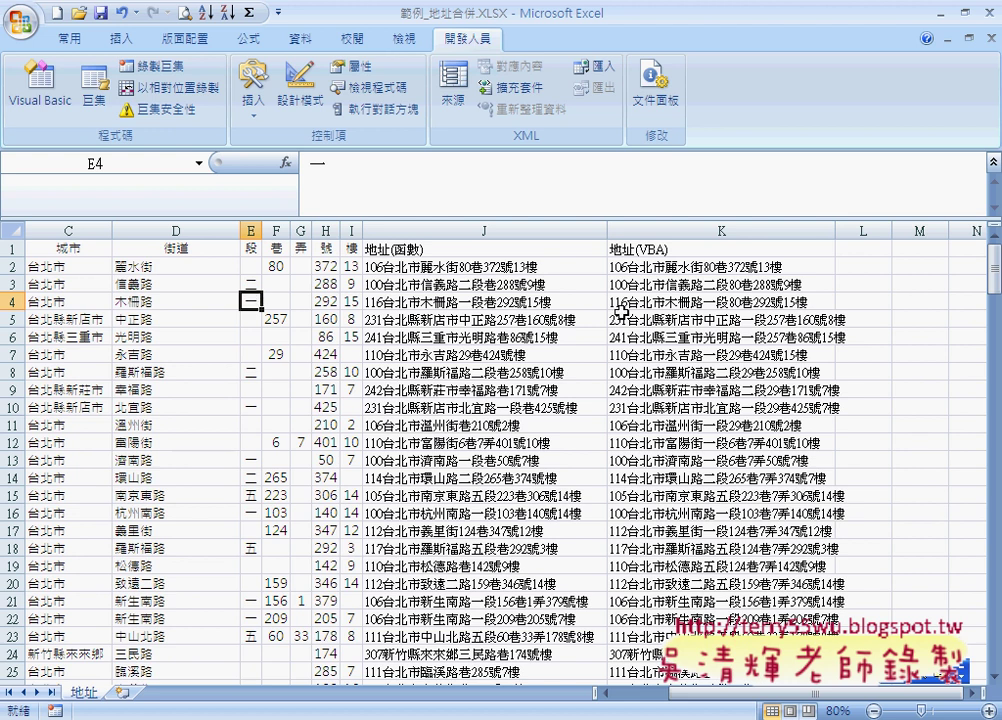
click(686, 303)
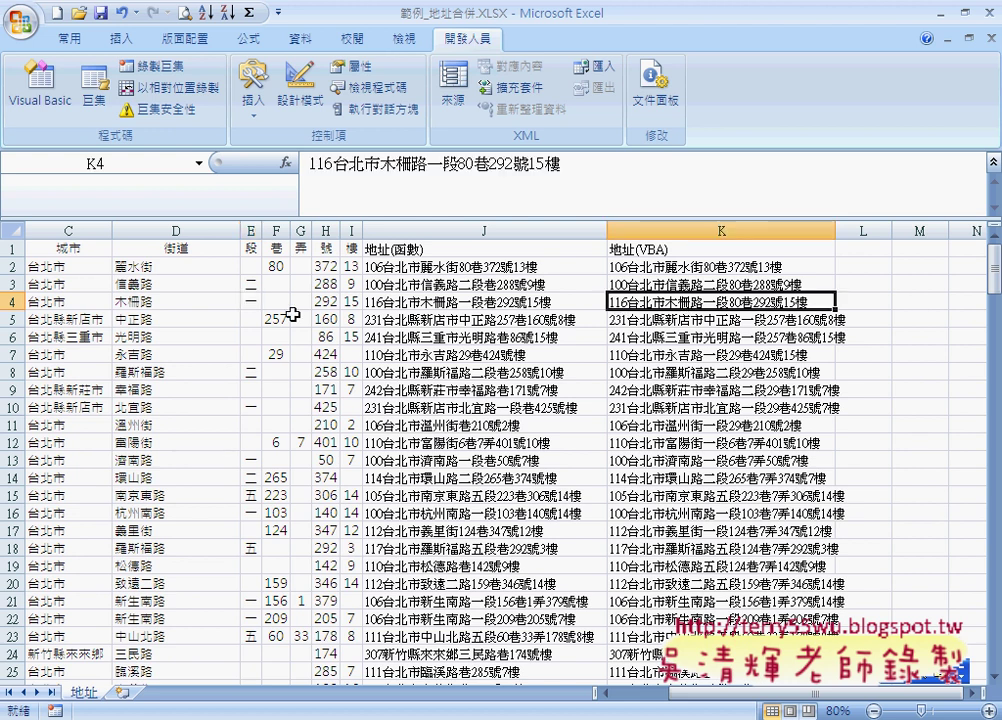
click(250, 318)
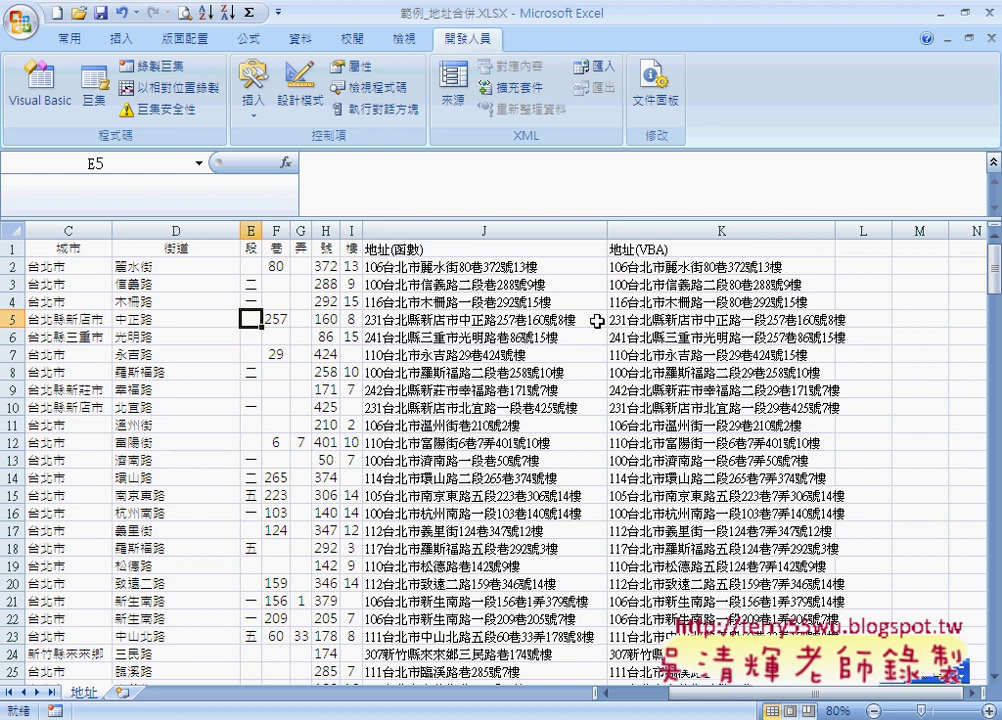
click(664, 323)
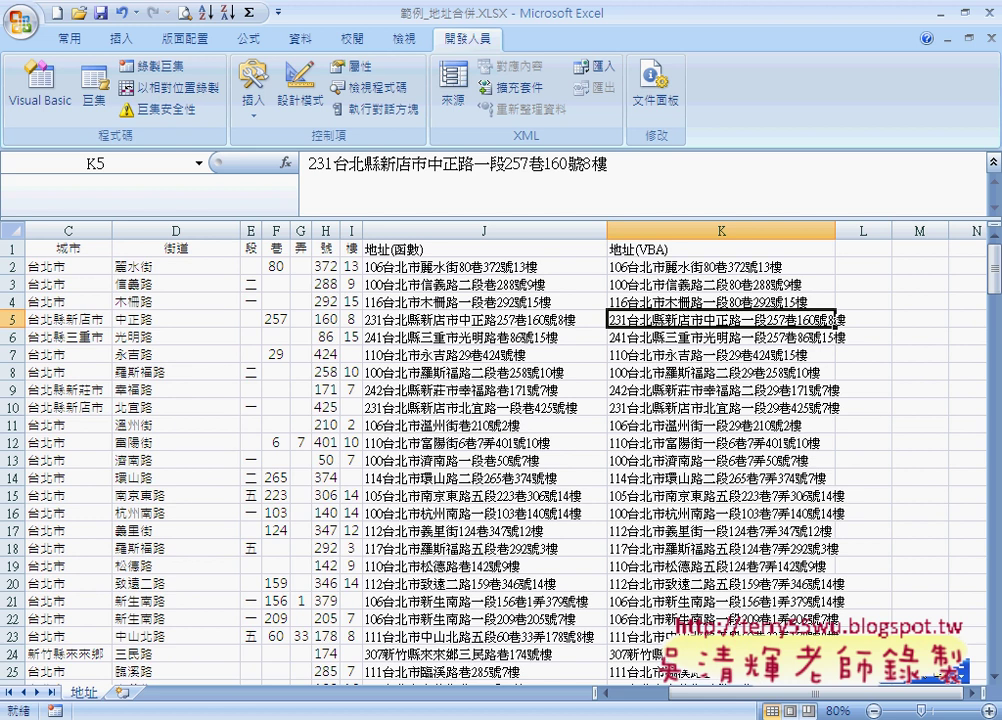
- Return to Visual Basic maximized, close Watches, and widen the Project pane
click(600, 716)
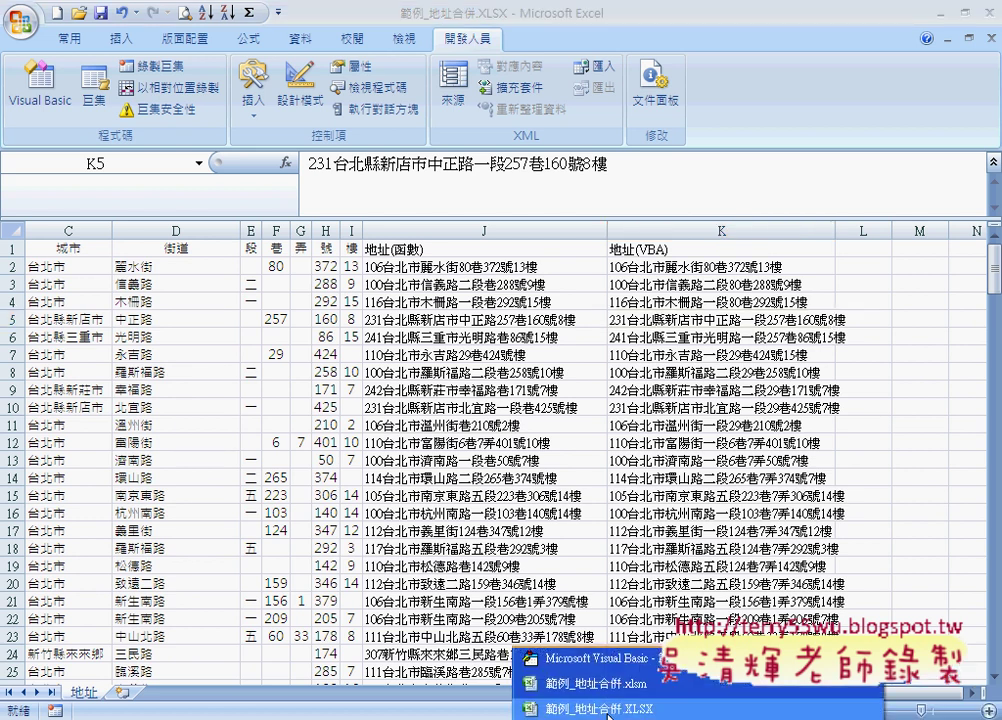
click(597, 658)
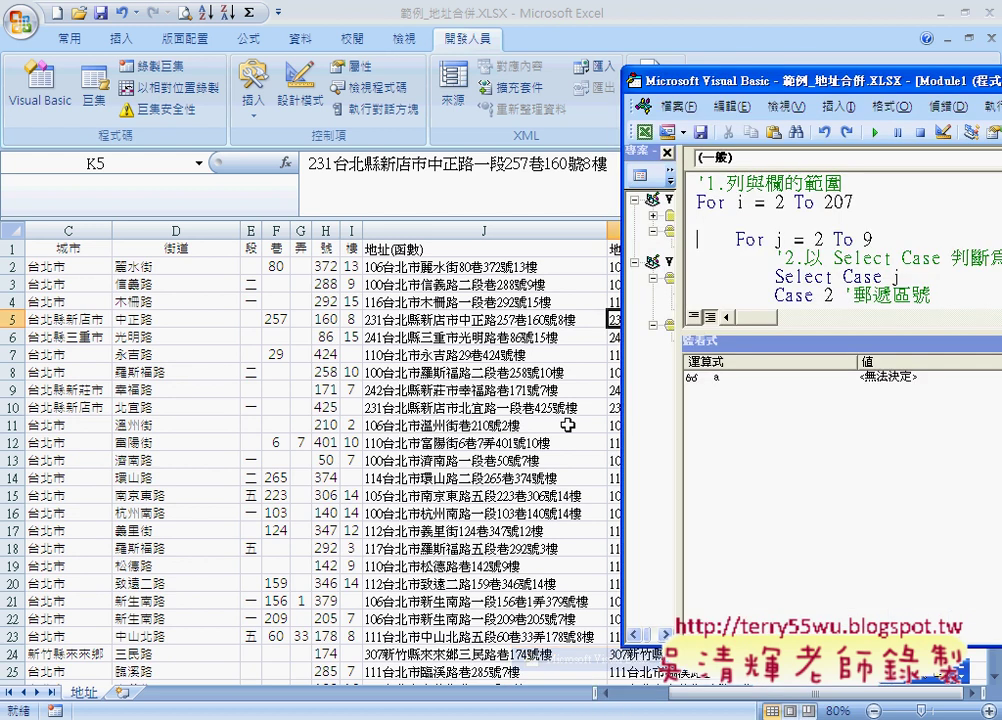
double_click(780, 95)
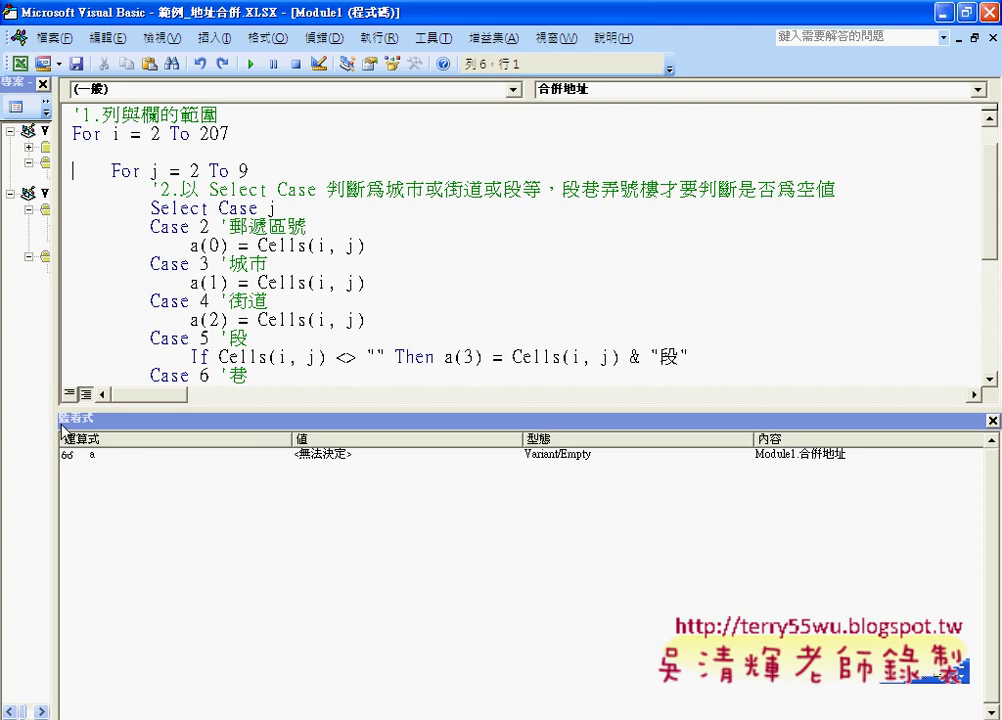
click(992, 421)
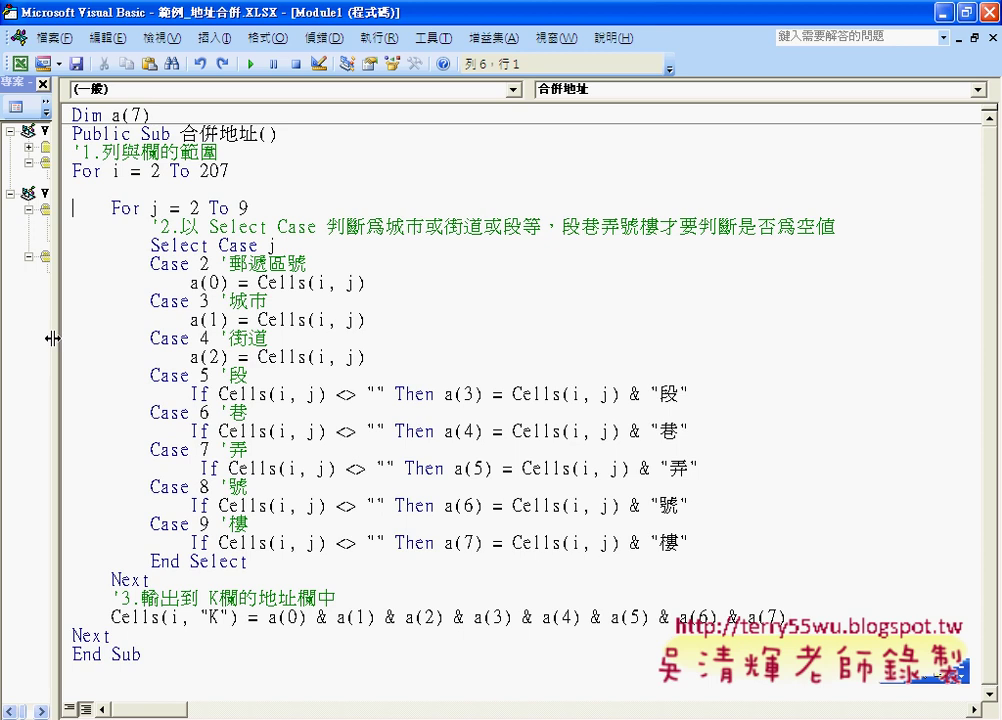
drag(53, 338, 111, 338)
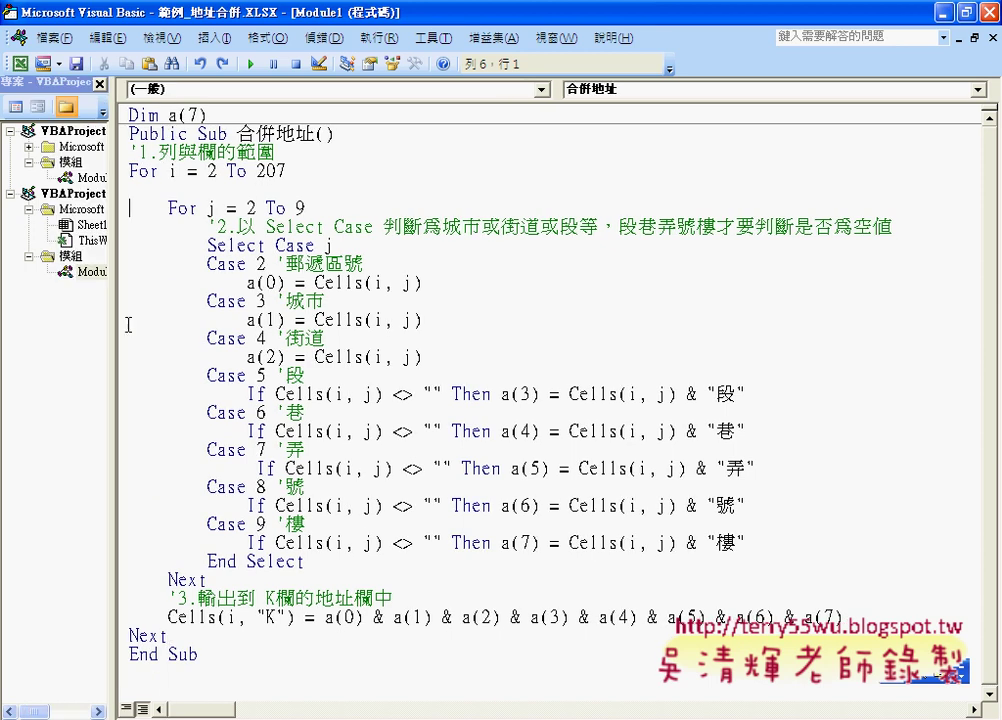
click(252, 187)
- Open Module1 of 範例_地址合併.xlsm and highlight the Call 清除陣列 line
double_click(95, 178)
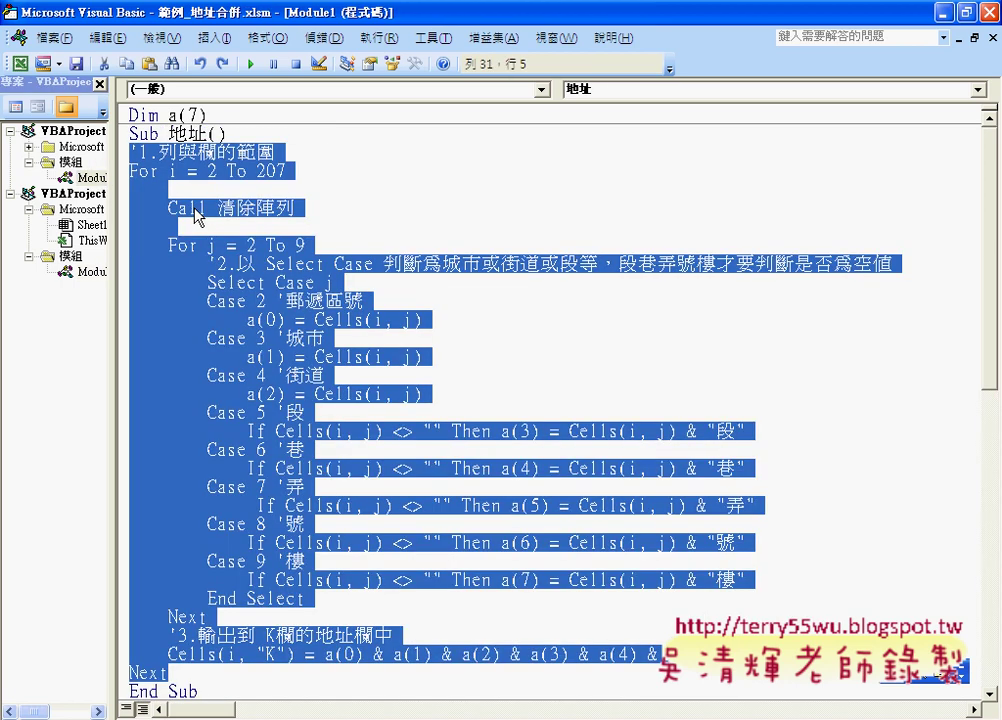
click(340, 224)
drag(298, 208, 170, 206)
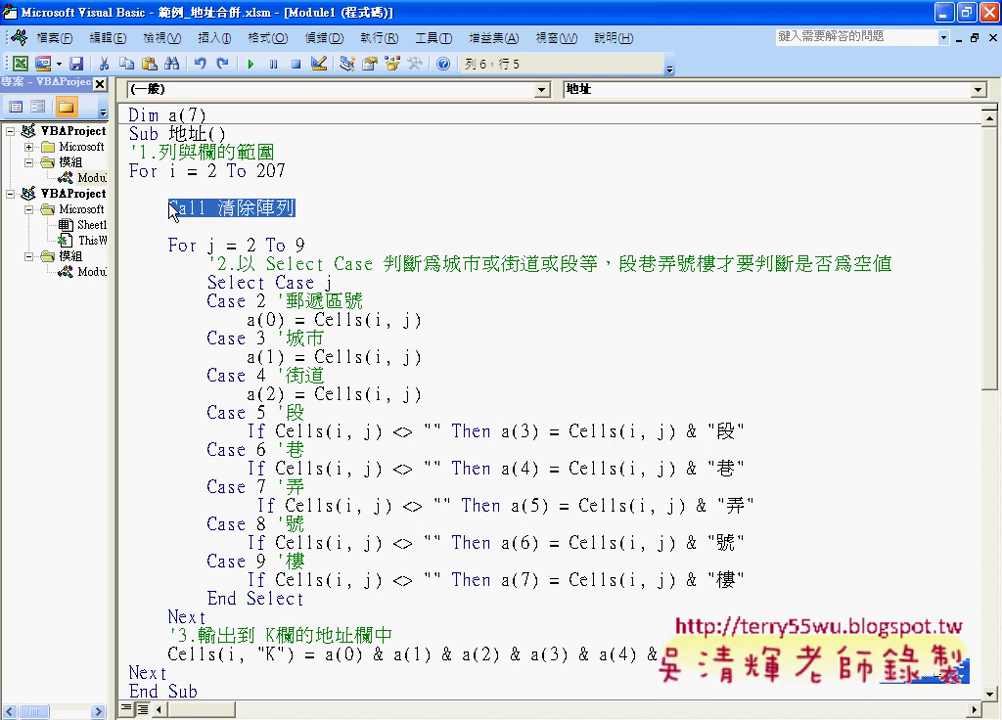